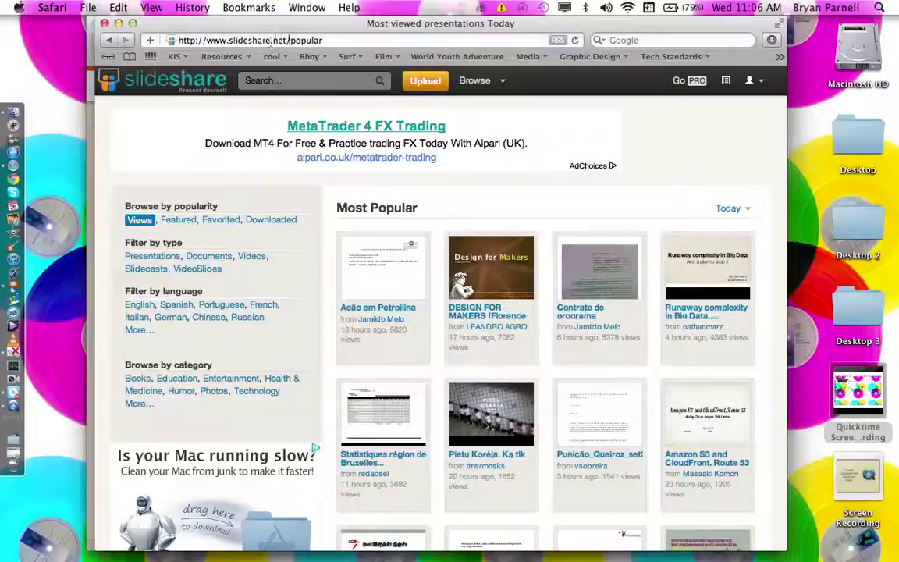
Check the SlideShare 'popular' page address and scroll through the page
{"action": "left_click", "coordinate": [323, 40]}
{"action": "double_click", "coordinate": [295, 41]}
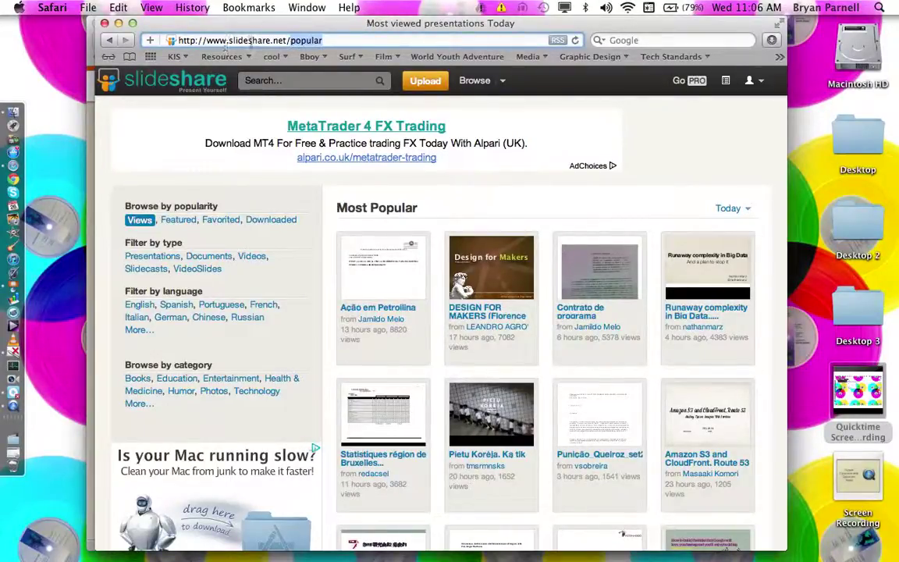
{"action": "left_click", "coordinate": [338, 40]}
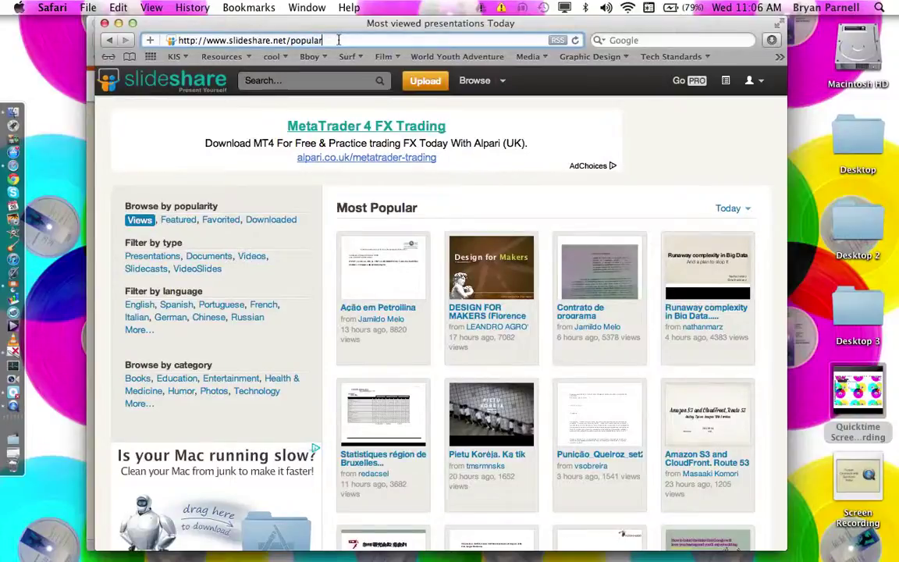
{"action": "scroll", "coordinate": [472, 280], "scroll_direction": "down", "scroll_amount": 5}
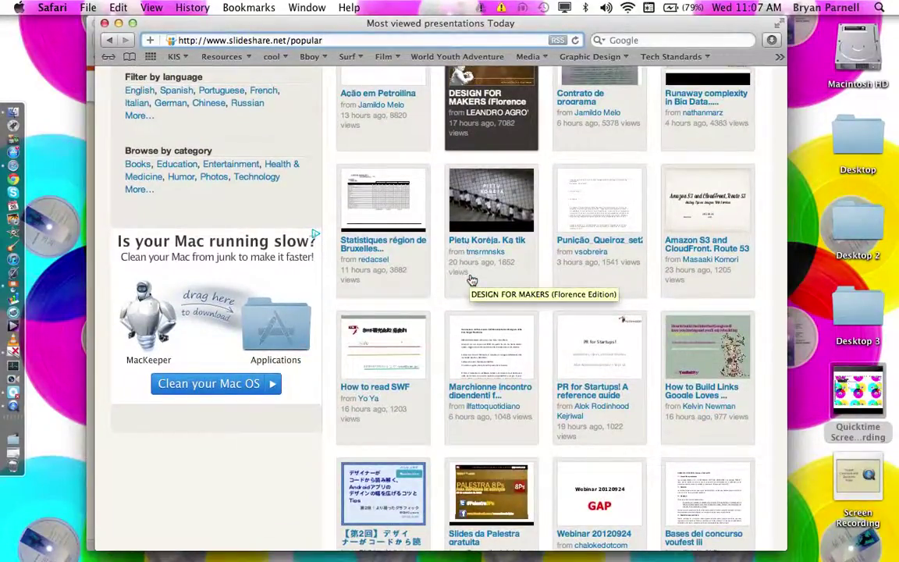
{"action": "scroll", "coordinate": [471, 280], "scroll_direction": "down", "scroll_amount": 3}
{"action": "scroll", "coordinate": [471, 280], "scroll_direction": "down", "scroll_amount": 3}
{"action": "scroll", "coordinate": [471, 279], "scroll_direction": "down", "scroll_amount": 2}
{"action": "scroll", "coordinate": [471, 280], "scroll_direction": "down", "scroll_amount": 2}
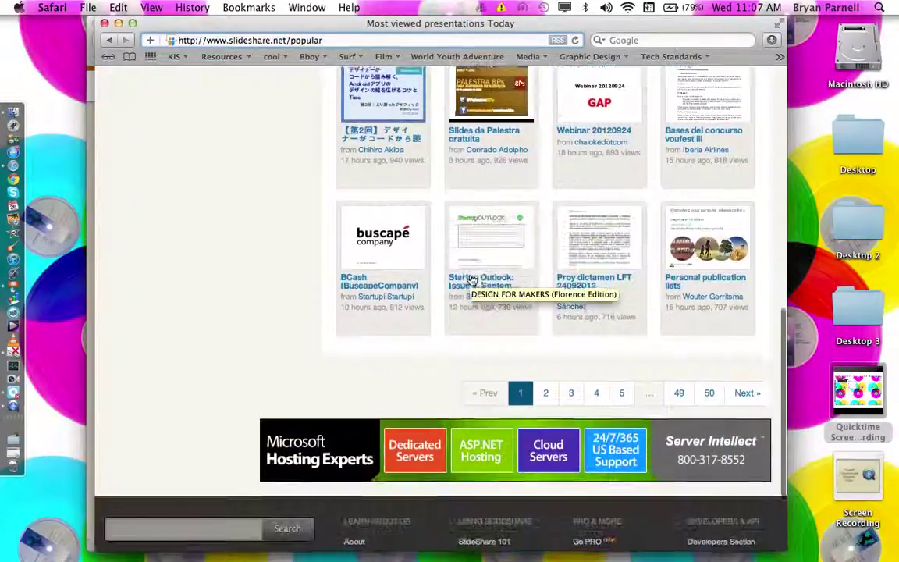
{"action": "scroll", "coordinate": [471, 279], "scroll_direction": "up", "scroll_amount": 10}
{"action": "scroll", "coordinate": [472, 280], "scroll_direction": "up", "scroll_amount": 2}
{"action": "scroll", "coordinate": [472, 280], "scroll_direction": "up", "scroll_amount": 1}
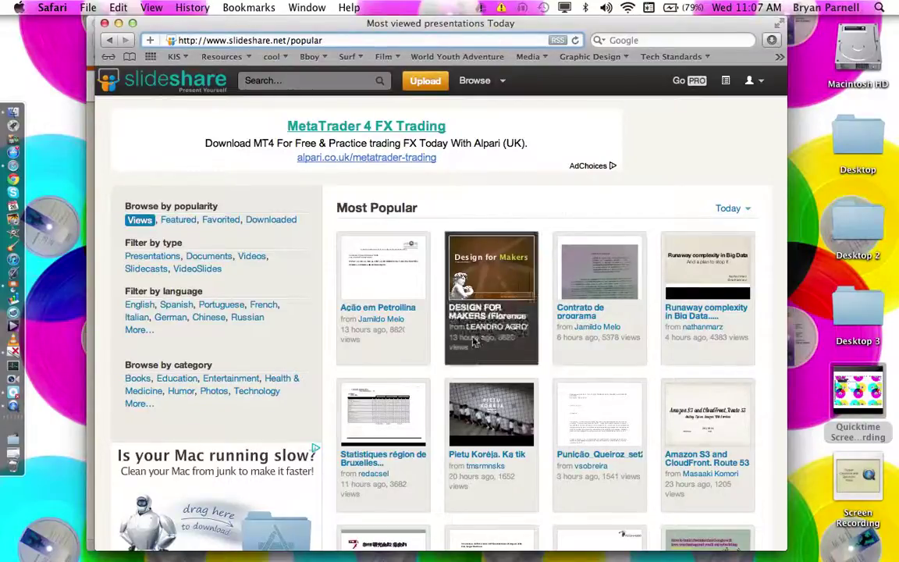
Search SlideShare for 'typography' and scroll through the 6,651 results
{"action": "left_click", "coordinate": [320, 85]}
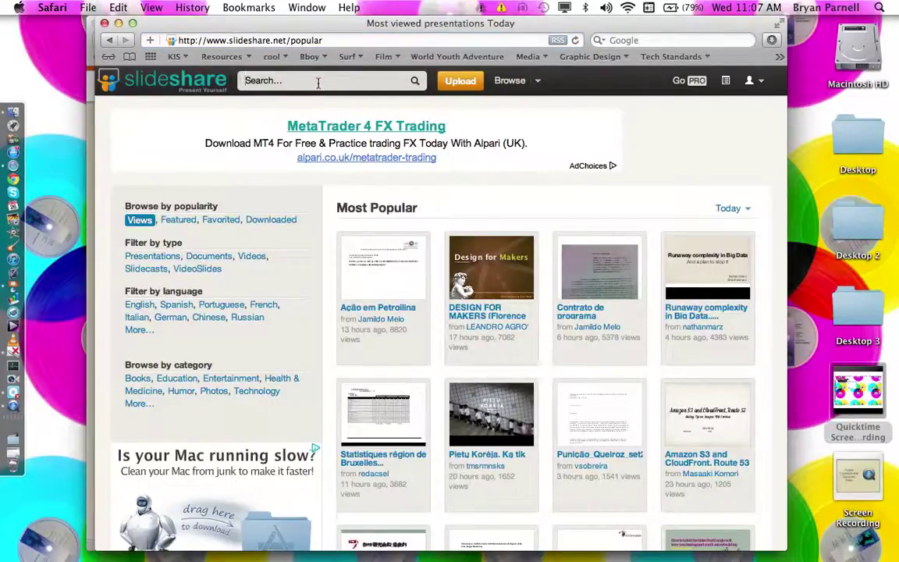
{"action": "type", "text": "s"}
{"action": "type", "text": "typography"}
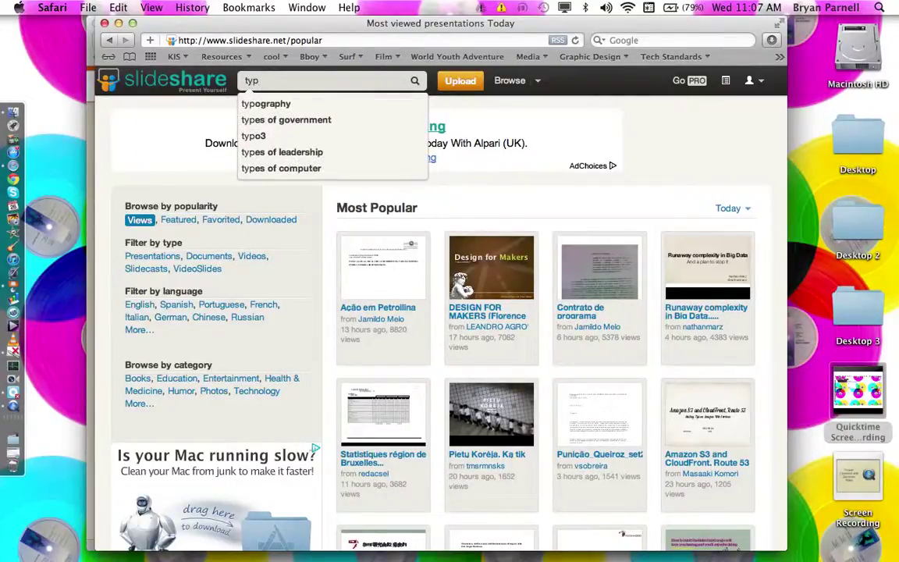
{"action": "left_click", "coordinate": [313, 105]}
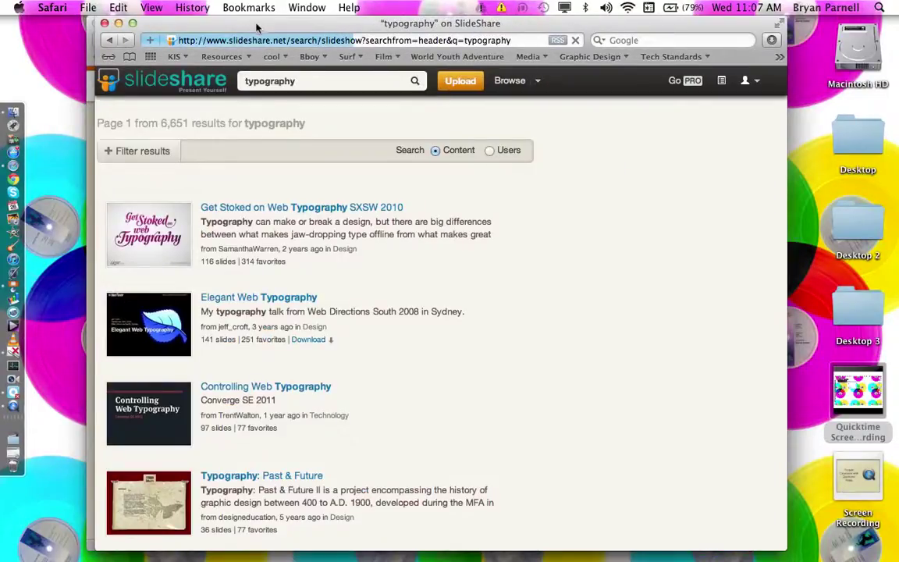
{"action": "scroll", "coordinate": [397, 396], "scroll_direction": "down", "scroll_amount": 2}
{"action": "scroll", "coordinate": [397, 396], "scroll_direction": "down", "scroll_amount": 10}
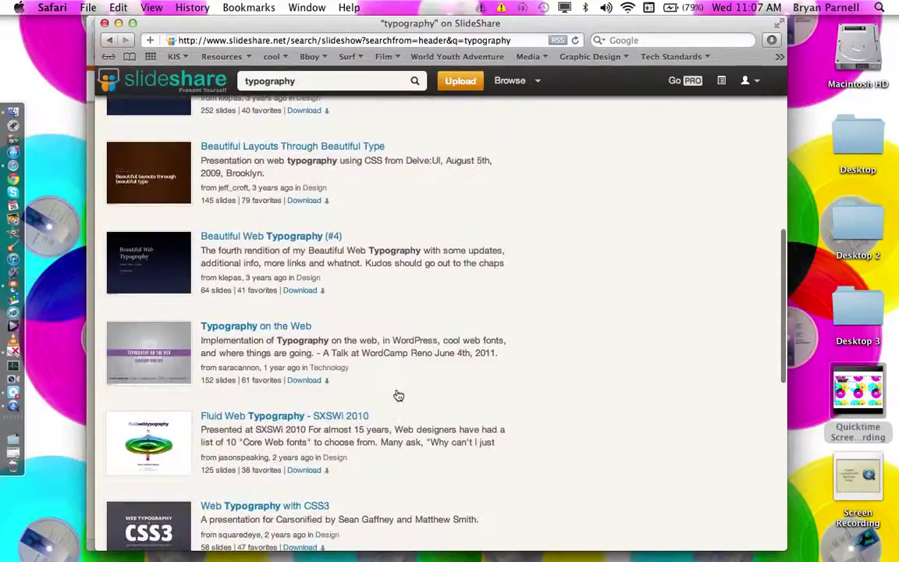
{"action": "scroll", "coordinate": [398, 396], "scroll_direction": "down", "scroll_amount": 5}
{"action": "scroll", "coordinate": [398, 396], "scroll_direction": "up", "scroll_amount": 3}
{"action": "scroll", "coordinate": [398, 395], "scroll_direction": "up", "scroll_amount": 10}
{"action": "scroll", "coordinate": [398, 396], "scroll_direction": "up", "scroll_amount": 6}
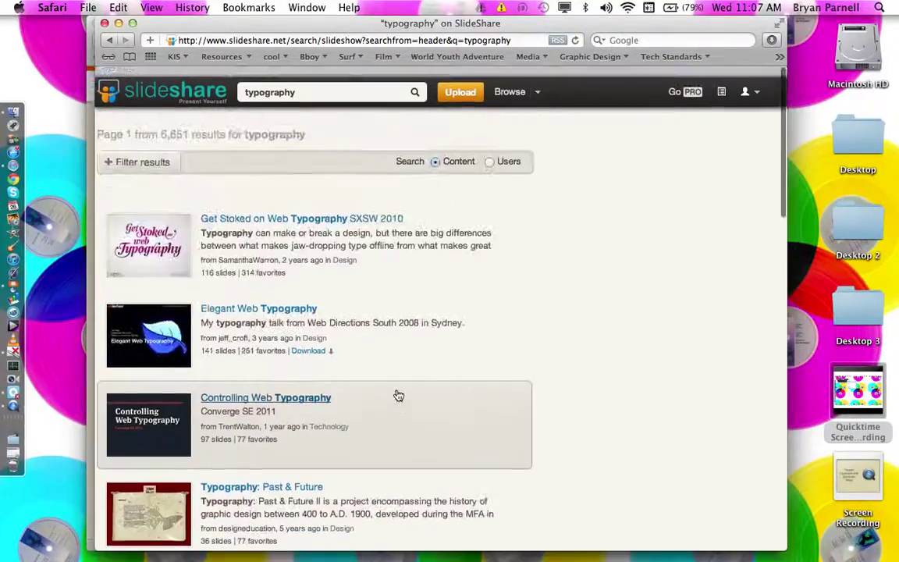
Open 'Get Stoked on Web Typography SXSW 2010' and advance to its third slide
{"action": "left_click", "coordinate": [270, 209]}
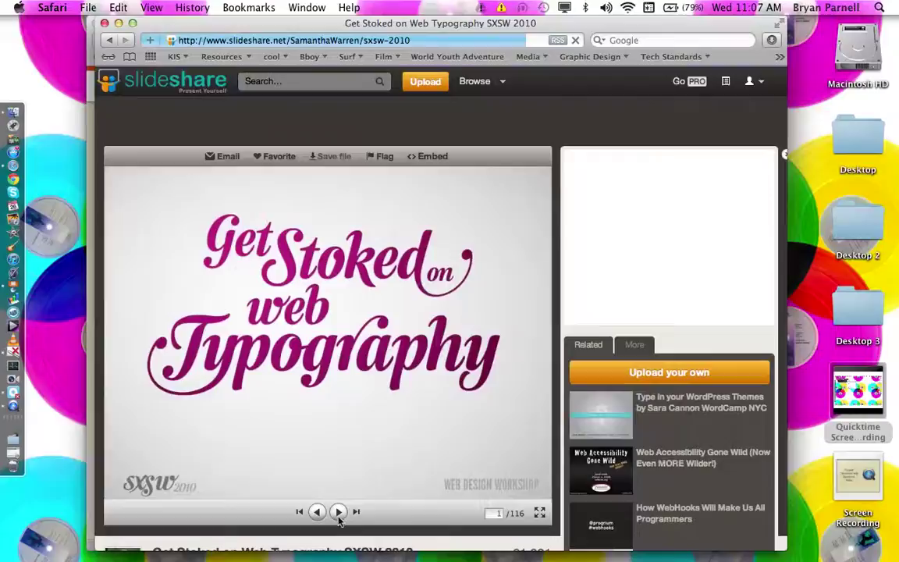
{"action": "left_click", "coordinate": [338, 511]}
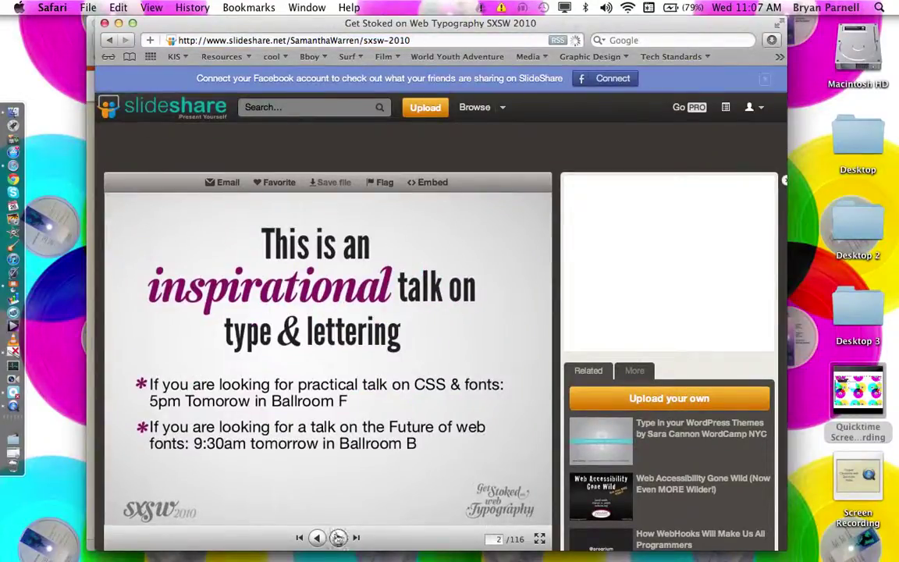
{"action": "left_click", "coordinate": [338, 537]}
{"action": "scroll", "coordinate": [338, 537], "scroll_direction": "down", "scroll_amount": 3}
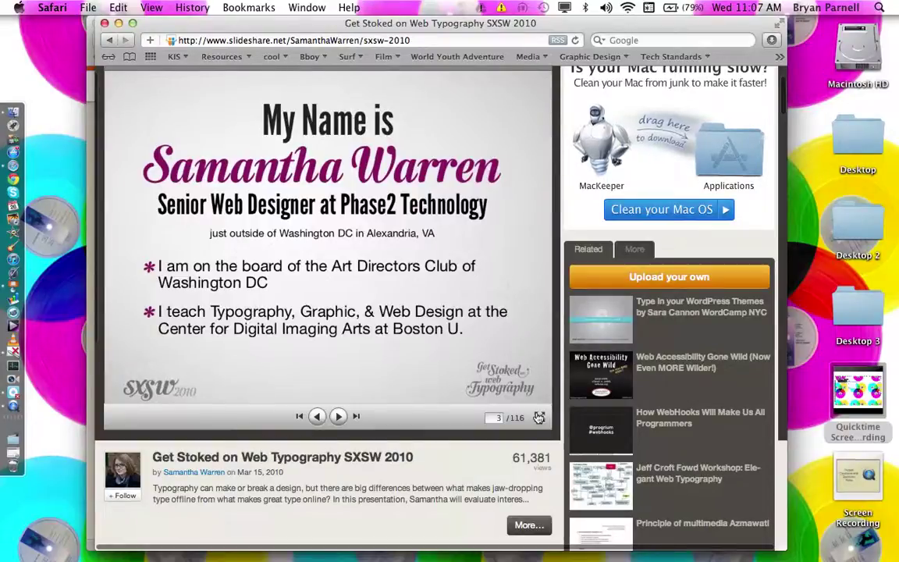
Preview the slides full-window, step back to the title slide, and exit full-window
{"action": "left_click", "coordinate": [539, 417]}
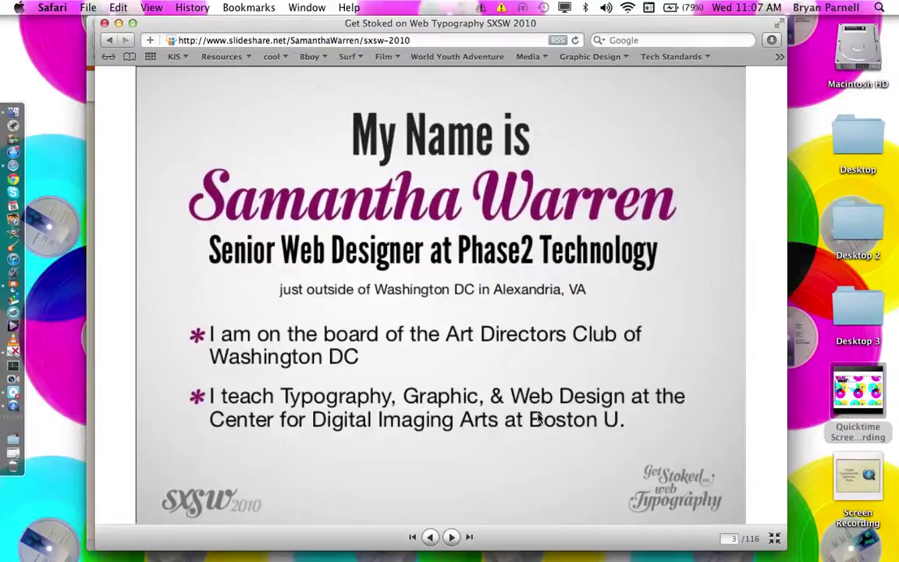
{"action": "left_click", "coordinate": [452, 537]}
{"action": "left_click", "coordinate": [452, 537]}
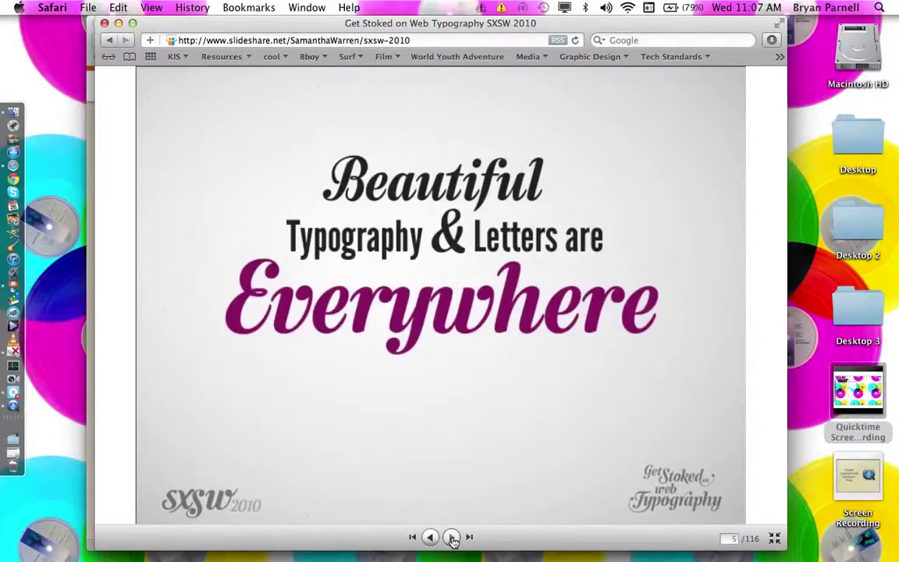
{"action": "left_click", "coordinate": [430, 537]}
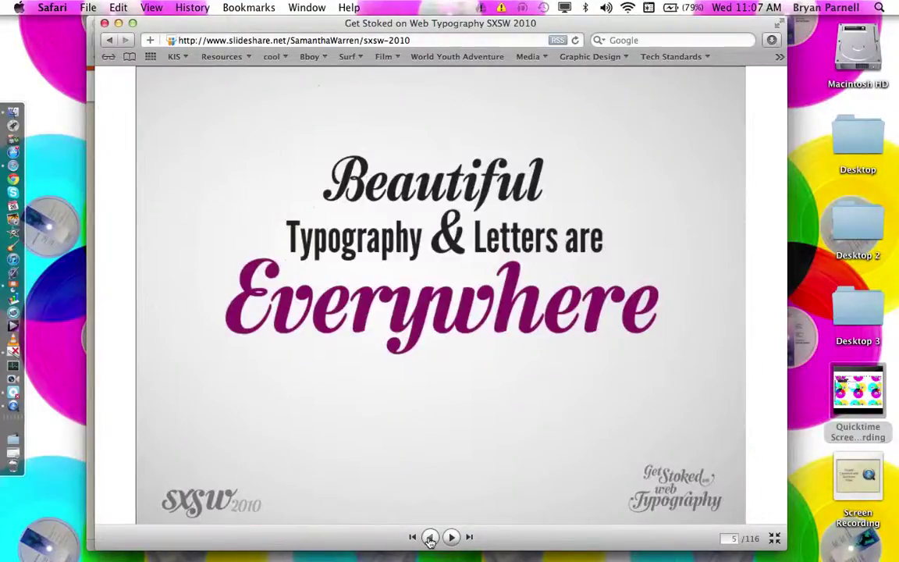
{"action": "left_click", "coordinate": [430, 537]}
{"action": "left_click", "coordinate": [430, 537]}
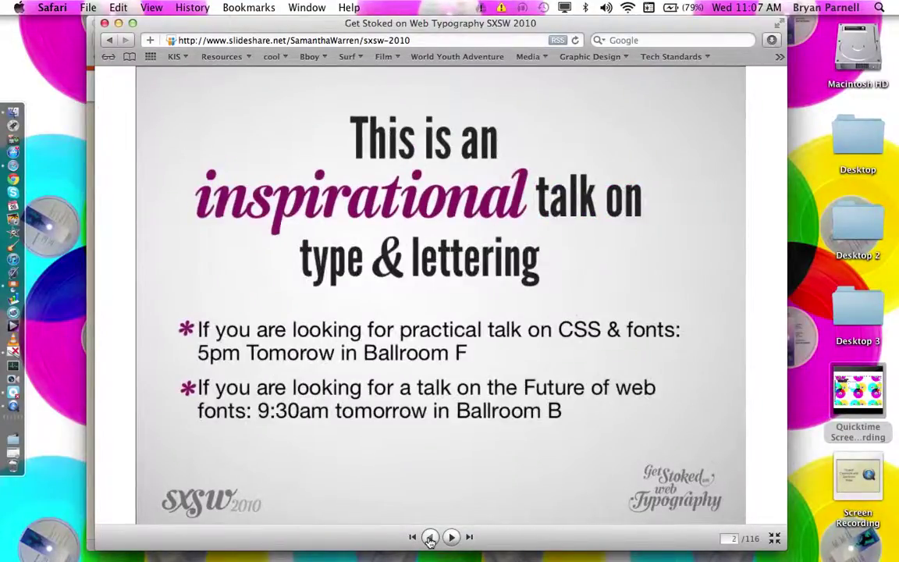
{"action": "left_click", "coordinate": [775, 538]}
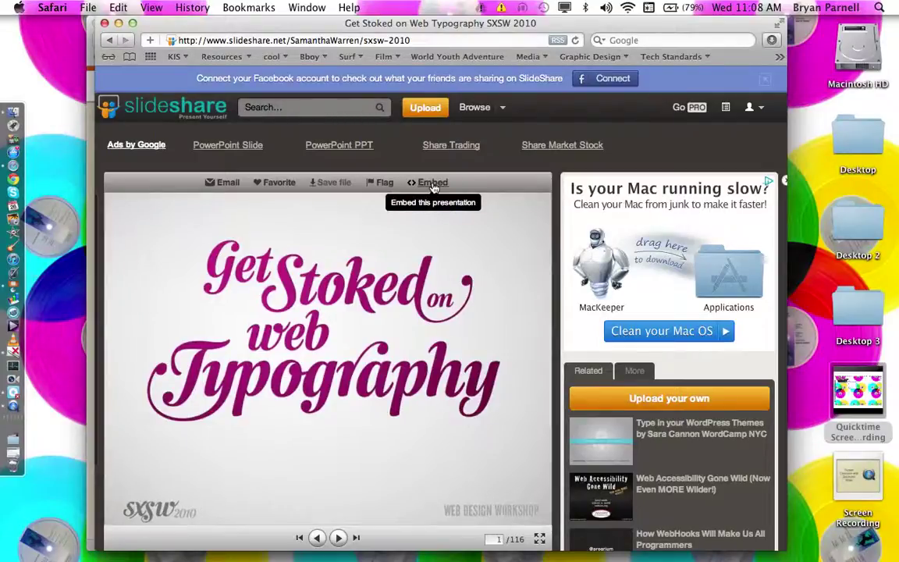
Copy the presentation's iframe embed code, then bring the Pearson OpenClass window forward
{"action": "left_click", "coordinate": [434, 184]}
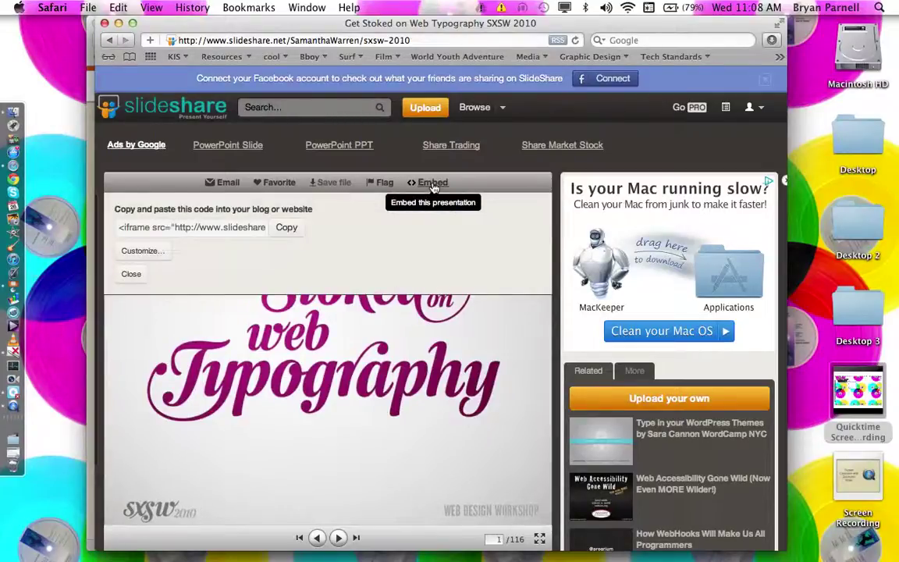
{"action": "left_click", "coordinate": [227, 228]}
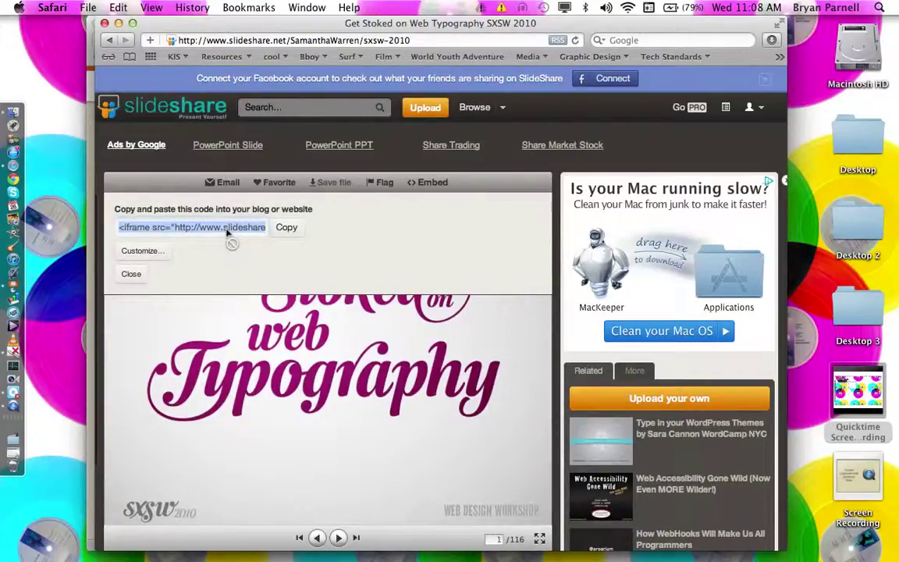
{"action": "key", "text": "super+c"}
{"action": "left_click_drag", "start_coordinate": [185, 23], "coordinate": [346, 23]}
{"action": "left_click", "coordinate": [213, 25]}
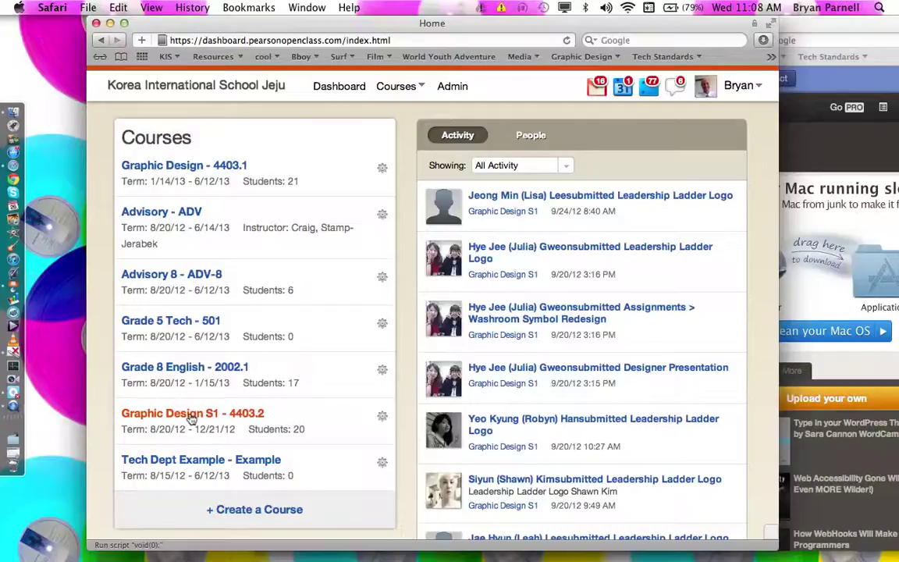
Open Graphic Design S1's empty Unit 2 Typography page and show its modify options
{"action": "left_click", "coordinate": [192, 419]}
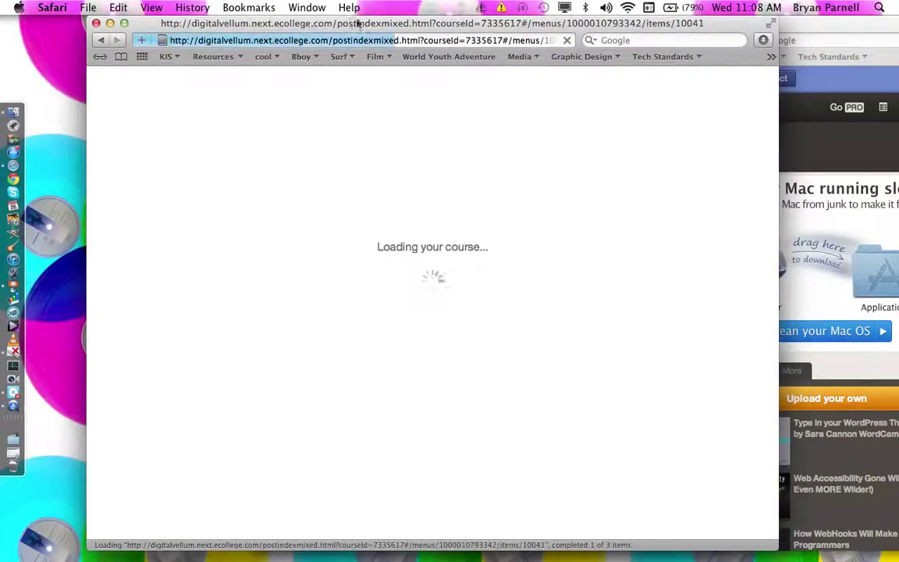
{"action": "left_click_drag", "start_coordinate": [356, 26], "coordinate": [322, 26]}
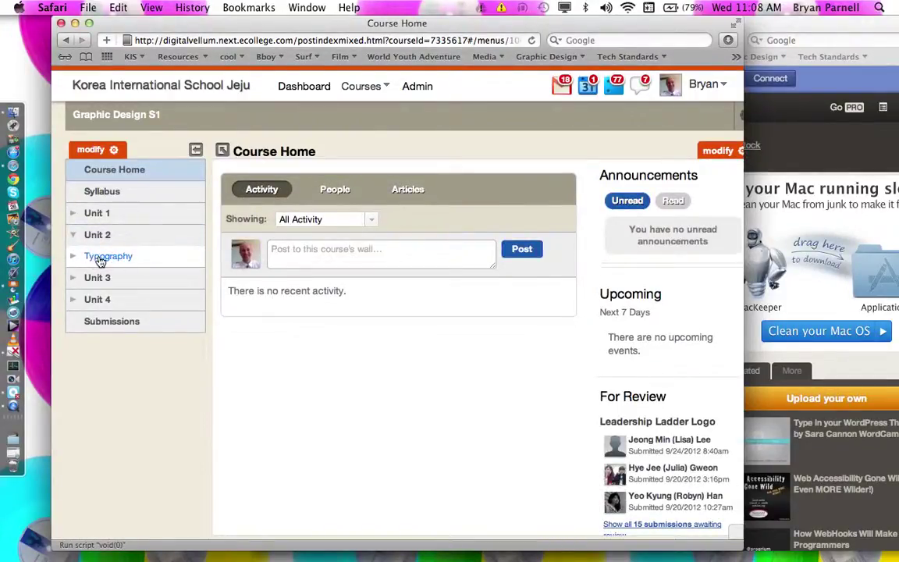
{"action": "left_click", "coordinate": [100, 259]}
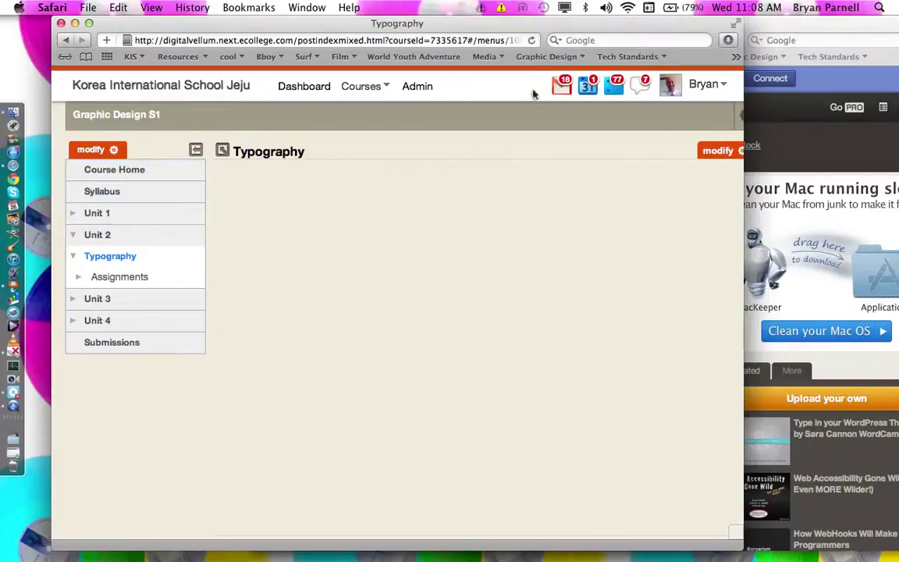
{"action": "left_click_drag", "start_coordinate": [504, 29], "coordinate": [492, 30]}
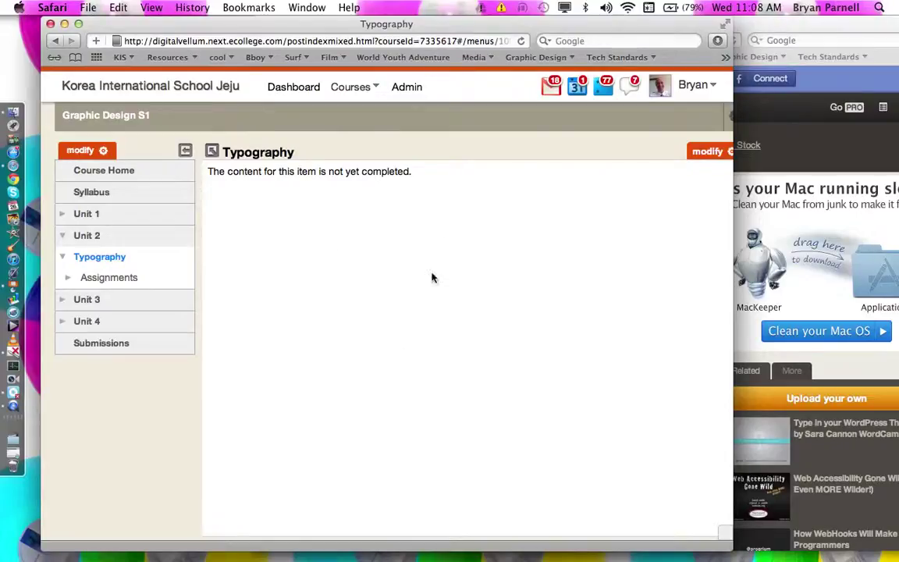
{"action": "left_click", "coordinate": [709, 154]}
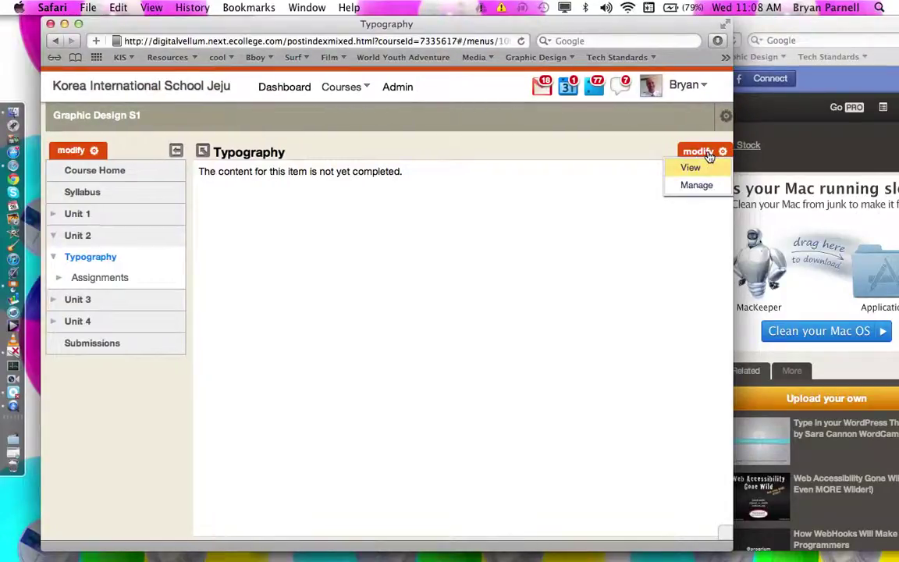
Paste the SlideShare iframe code into the Typography page's HTML source and save it
{"action": "left_click", "coordinate": [697, 186]}
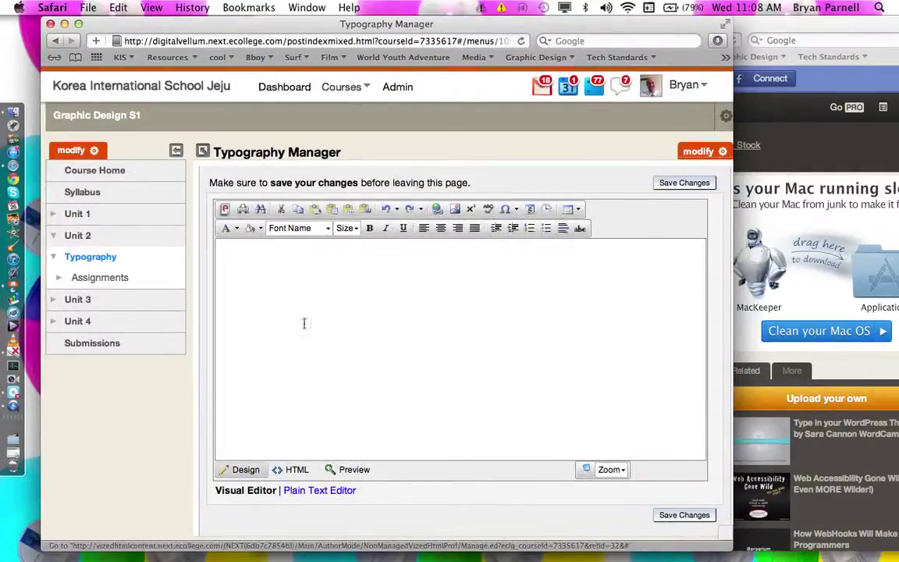
{"action": "left_click", "coordinate": [401, 321]}
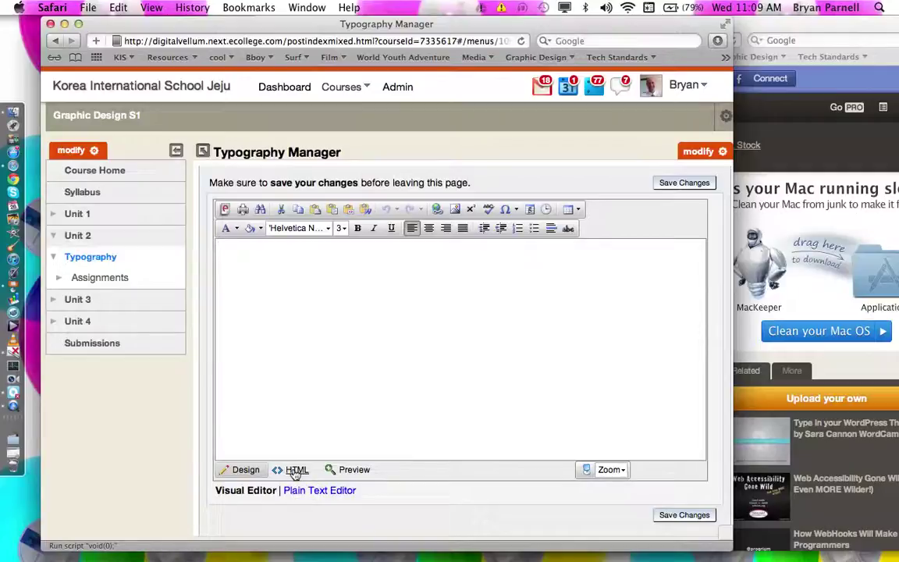
{"action": "left_click", "coordinate": [295, 471]}
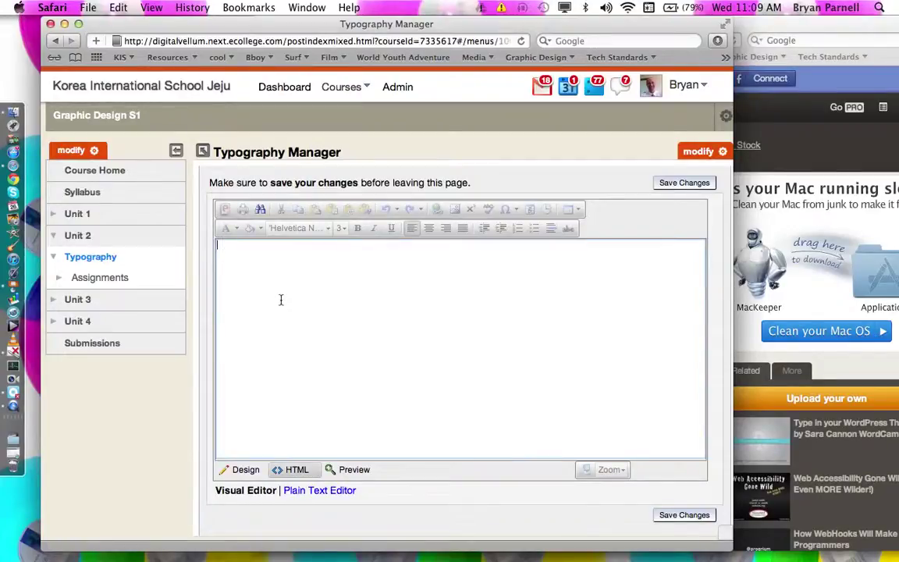
{"action": "key", "text": "super+v"}
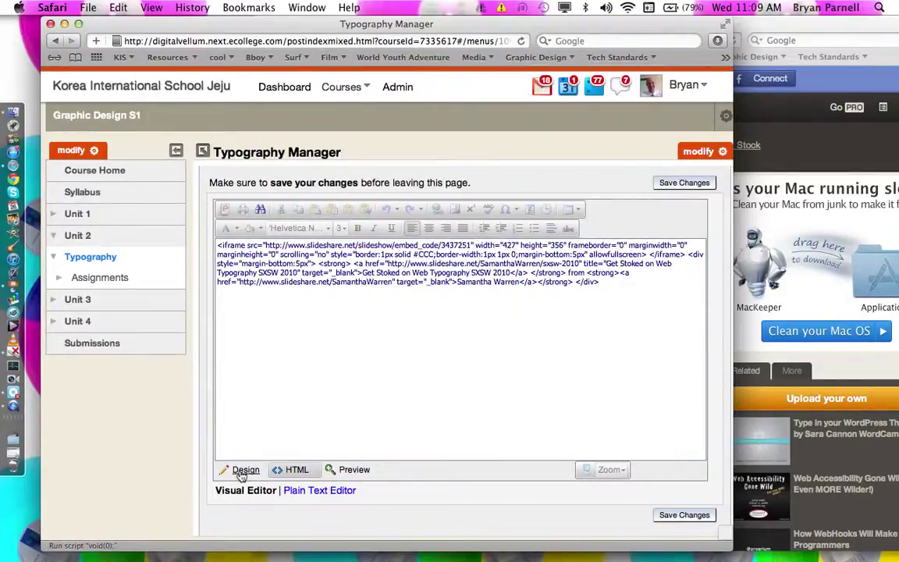
{"action": "left_click", "coordinate": [243, 469]}
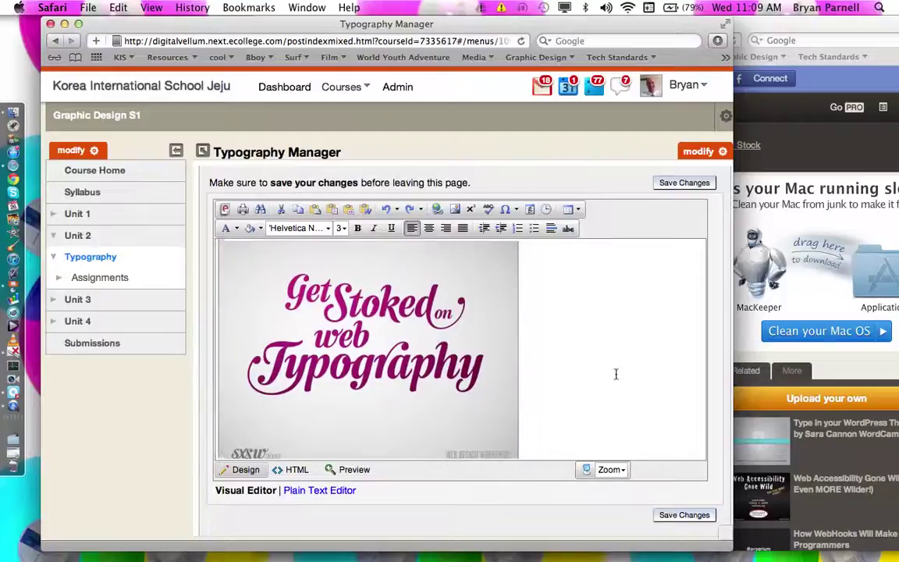
{"action": "scroll", "coordinate": [616, 374], "scroll_direction": "down", "scroll_amount": 3}
{"action": "scroll", "coordinate": [616, 374], "scroll_direction": "up", "scroll_amount": 1}
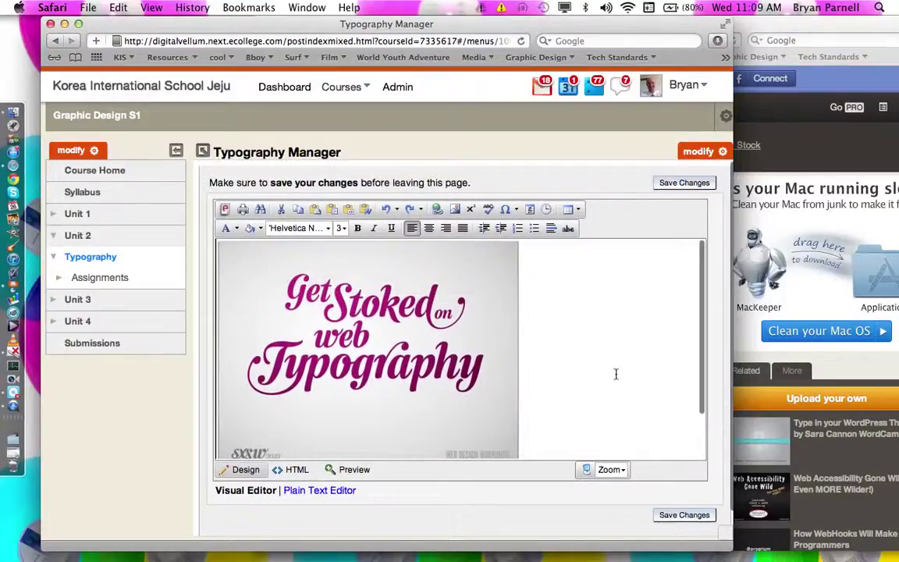
{"action": "left_click", "coordinate": [673, 184]}
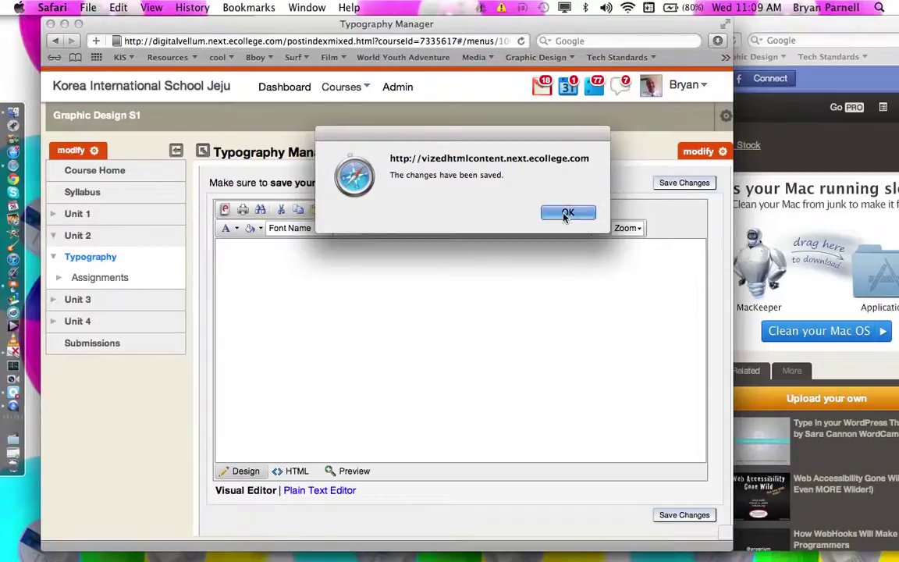
Dismiss the saved alert and reload Typography via Assignments to see the 116-slide embed
{"action": "left_click", "coordinate": [566, 213]}
{"action": "left_click", "coordinate": [84, 279]}
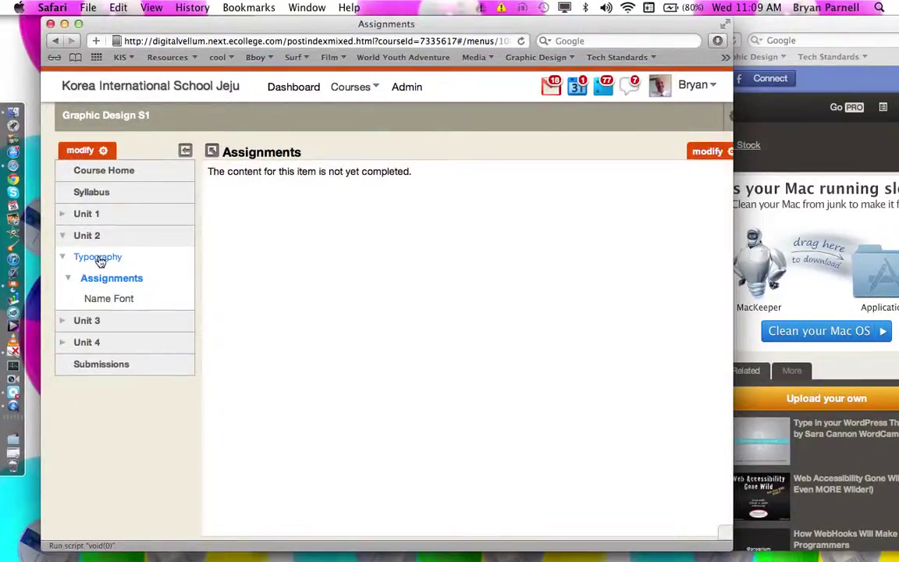
{"action": "left_click", "coordinate": [98, 259]}
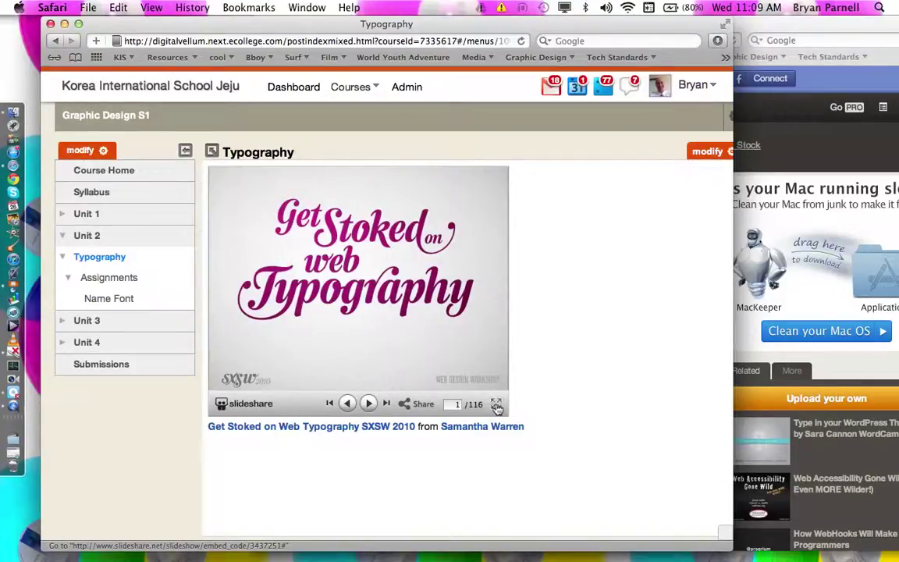
Play the embedded deck full screen to slide four and back, then bring SlideShare forward
{"action": "left_click", "coordinate": [497, 408]}
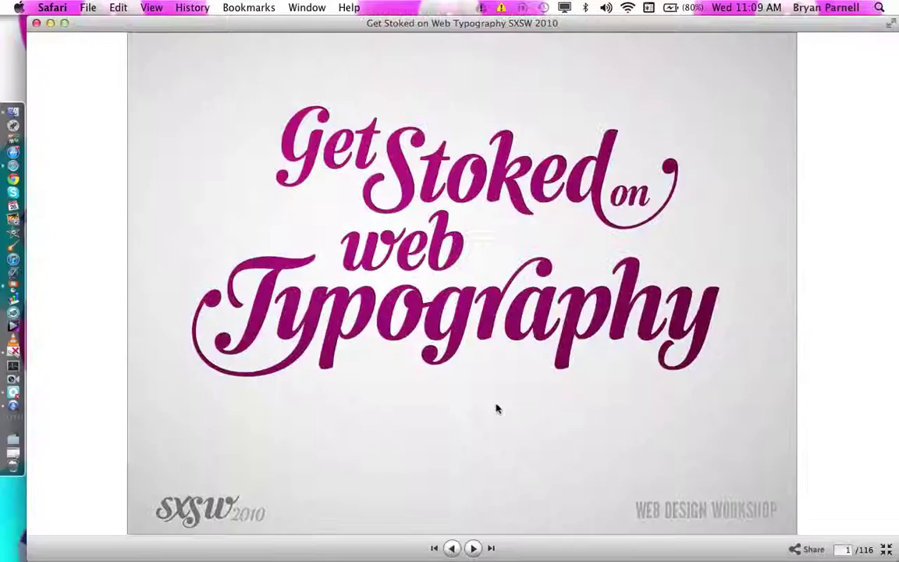
{"action": "left_click", "coordinate": [473, 548]}
{"action": "left_click", "coordinate": [473, 548]}
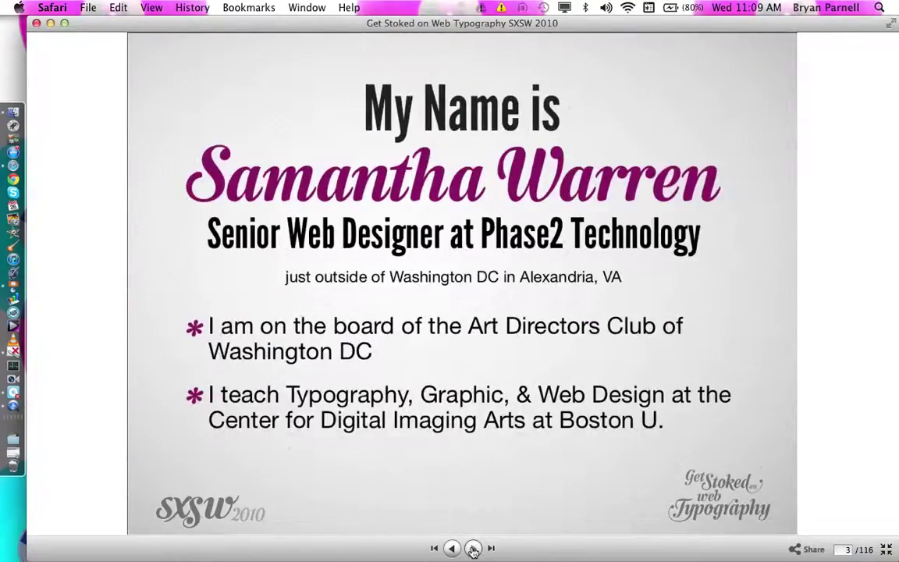
{"action": "left_click", "coordinate": [473, 548]}
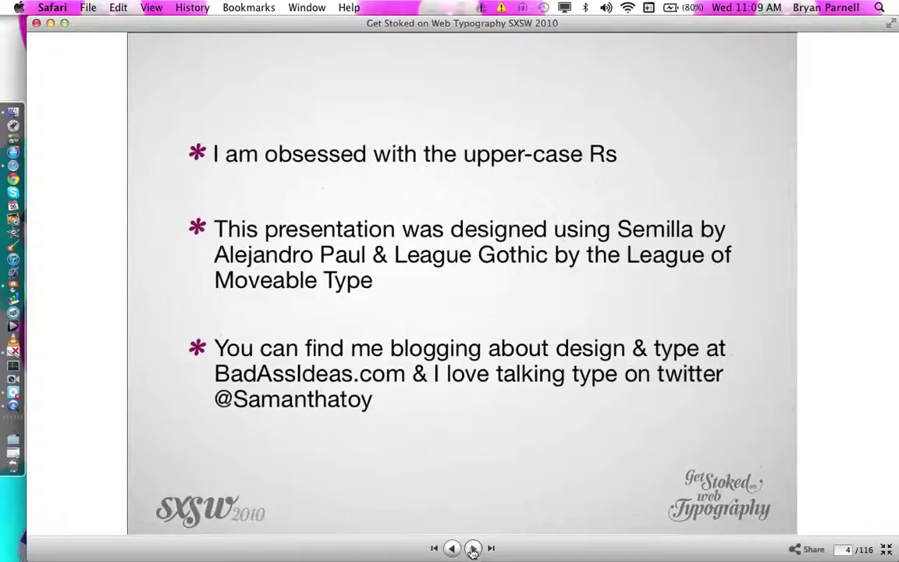
{"action": "left_click", "coordinate": [451, 548]}
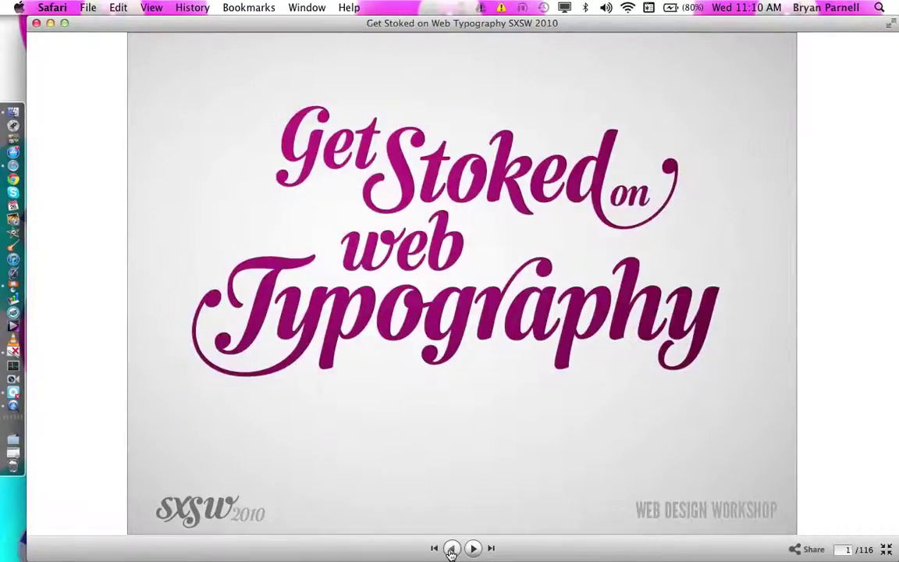
{"action": "key", "text": "Escape"}
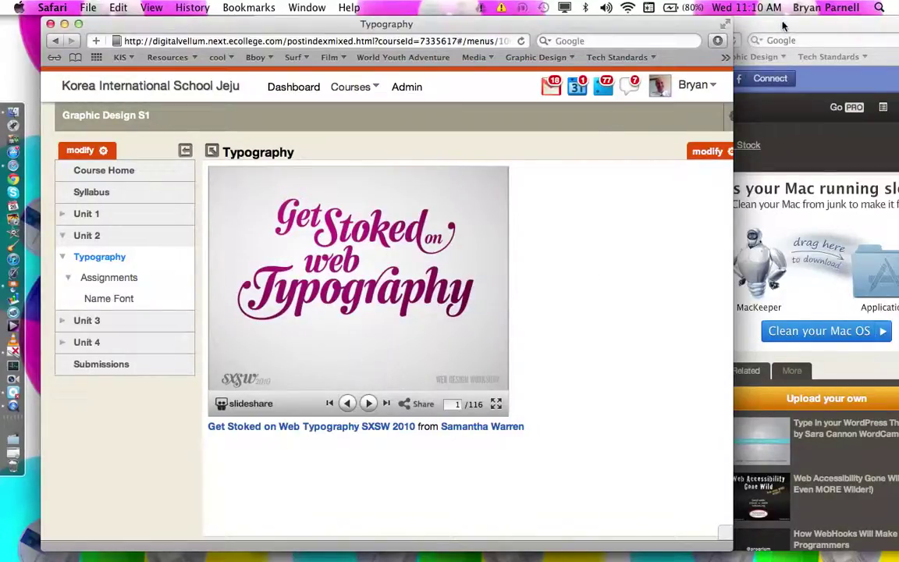
{"action": "left_click_drag", "start_coordinate": [783, 26], "coordinate": [630, 19]}
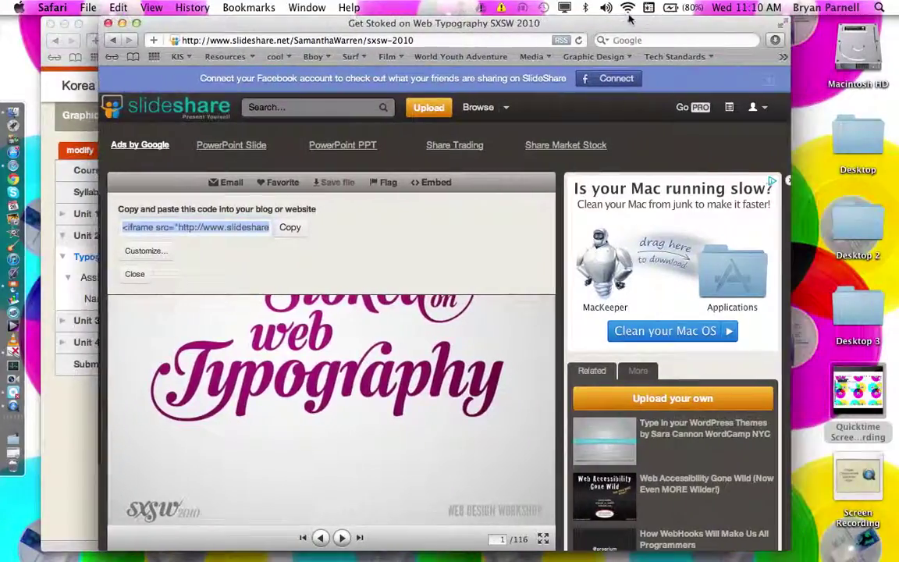